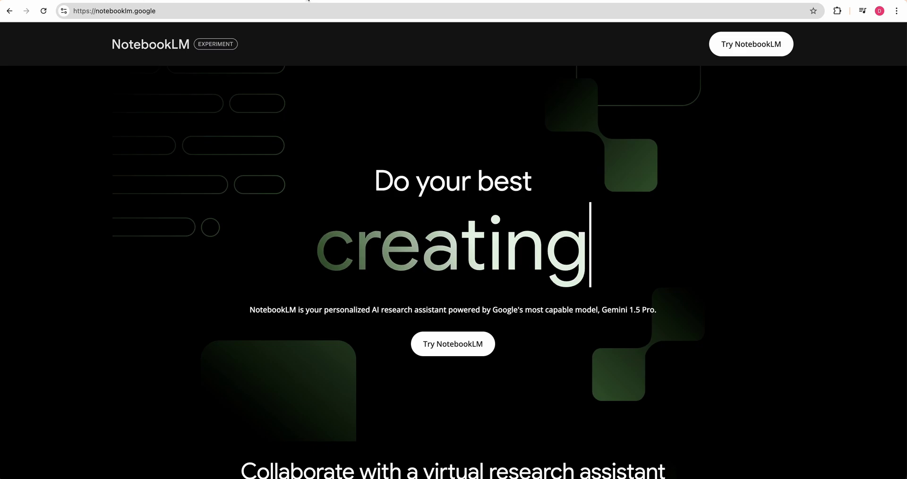
Glance at the Illuminate home page, then scroll through the NotebookLM landing page
click(308, 1)
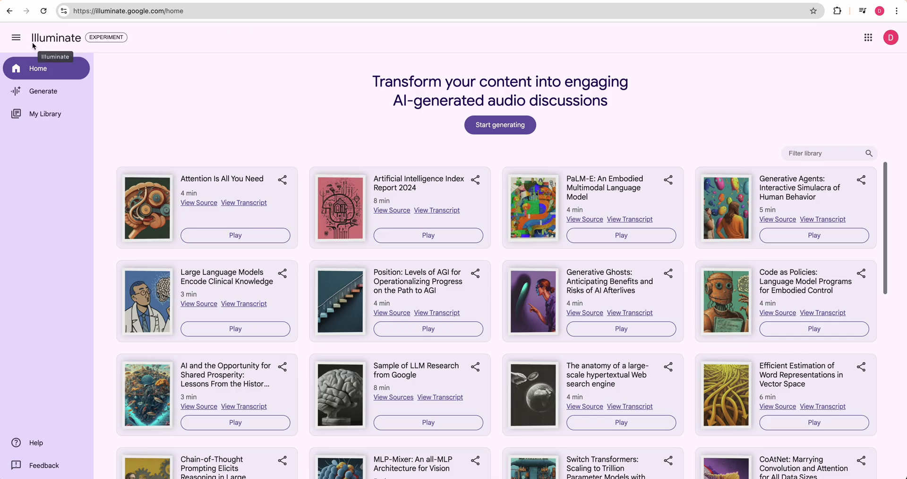
click(116, 2)
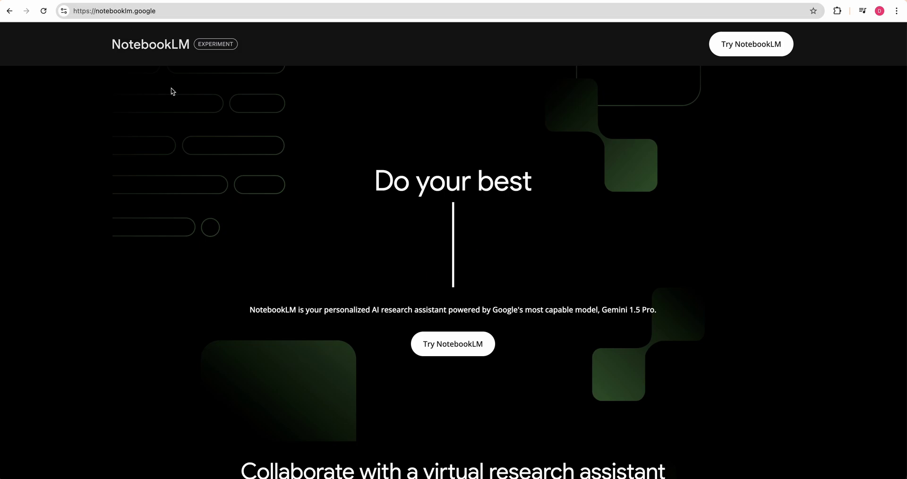
scroll(232, 171, down, 2)
scroll(231, 171, down, 5)
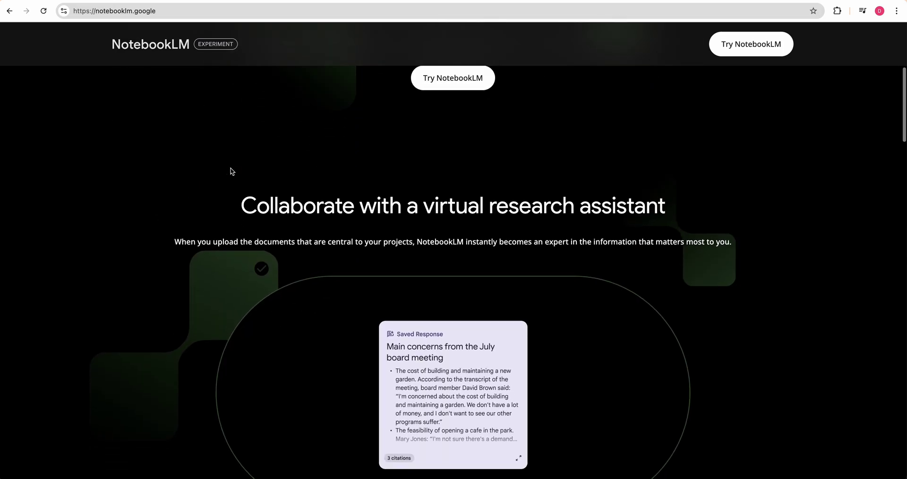
scroll(231, 171, down, 2)
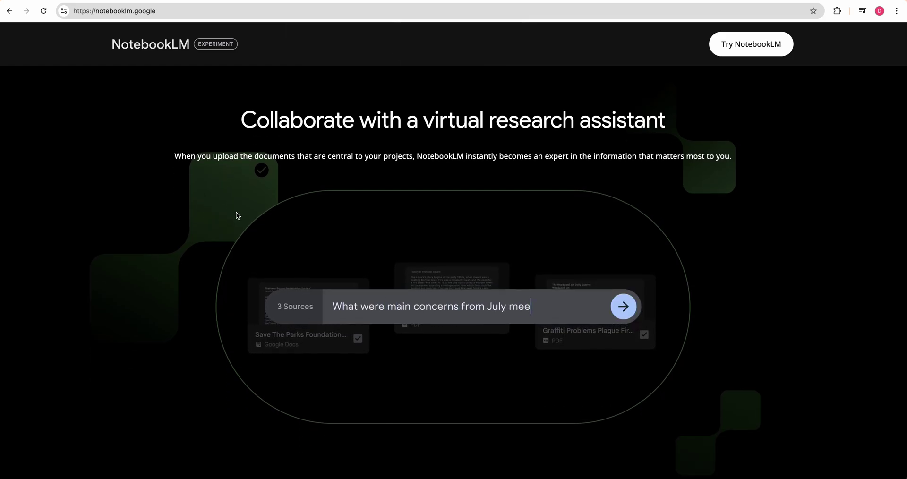
scroll(210, 225, down, 1)
scroll(198, 224, up, 2)
scroll(198, 224, down, 1)
scroll(199, 225, down, 1)
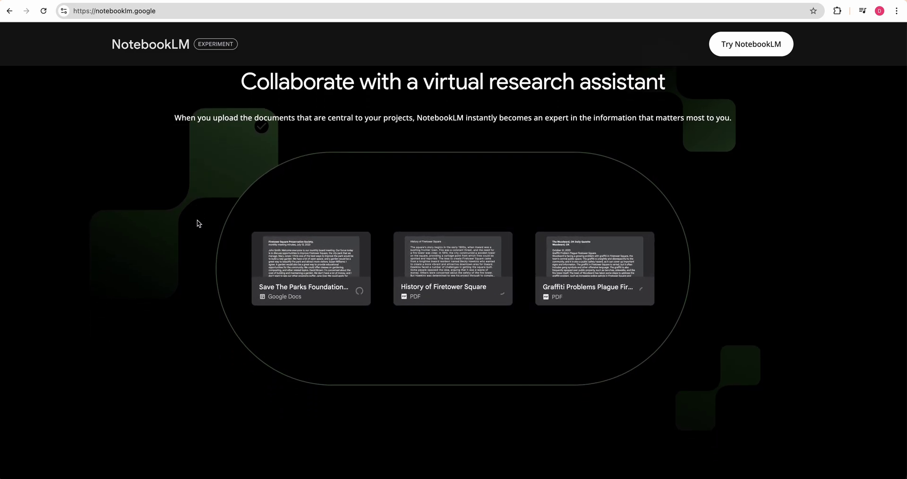
scroll(196, 265, down, 3)
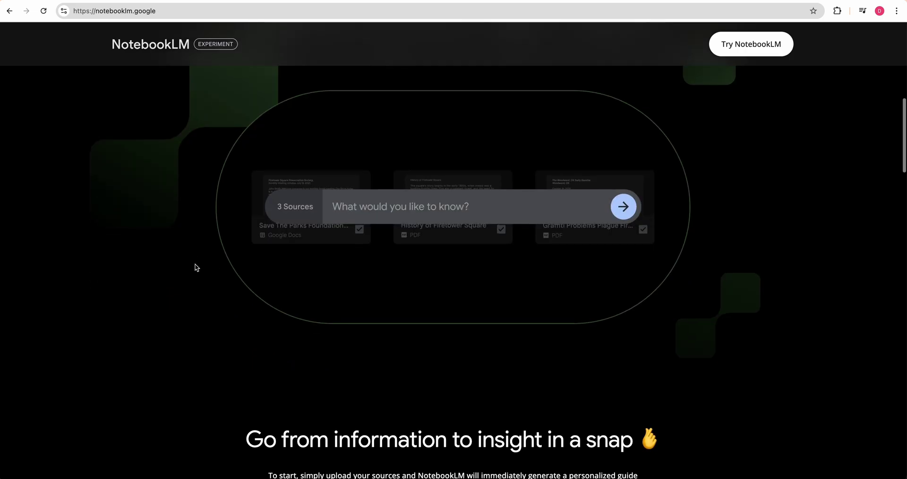
scroll(196, 268, down, 4)
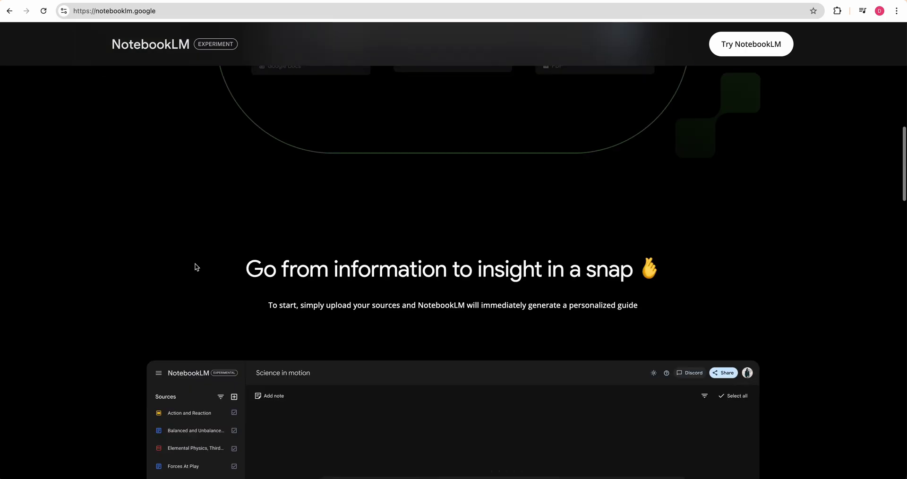
scroll(196, 267, down, 5)
scroll(140, 230, down, 1)
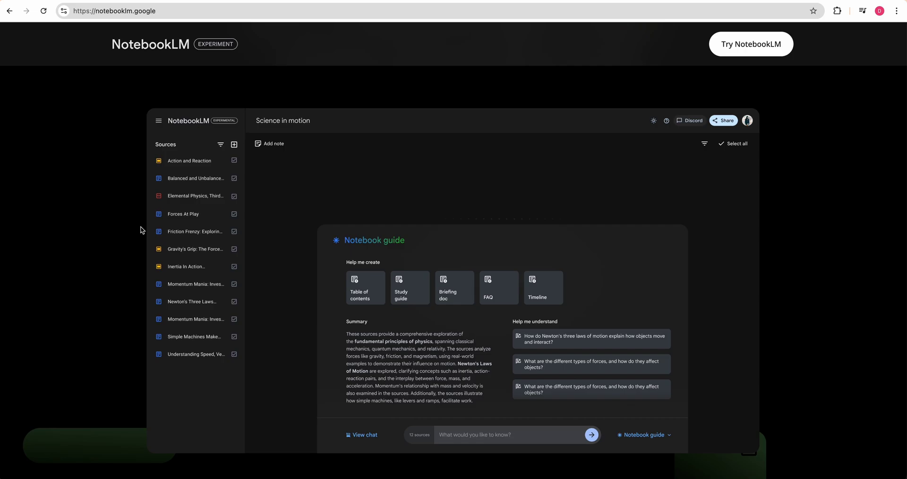
Start a new notebook and look over the Add sources dialog's 0/50 source limit
click(112, 11)
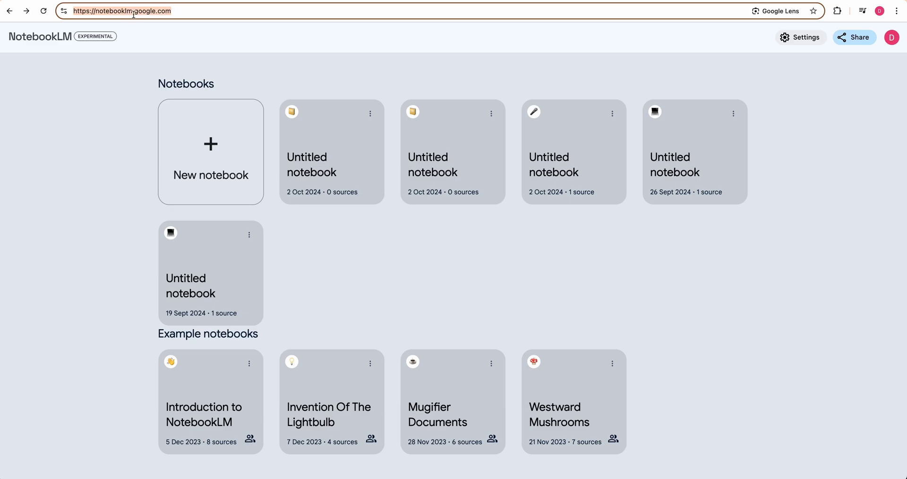
click(188, 139)
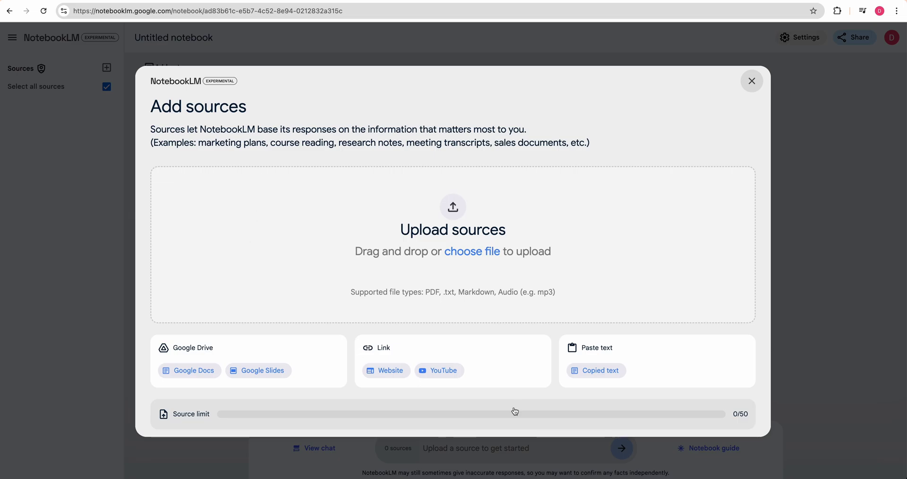
double_click(746, 420)
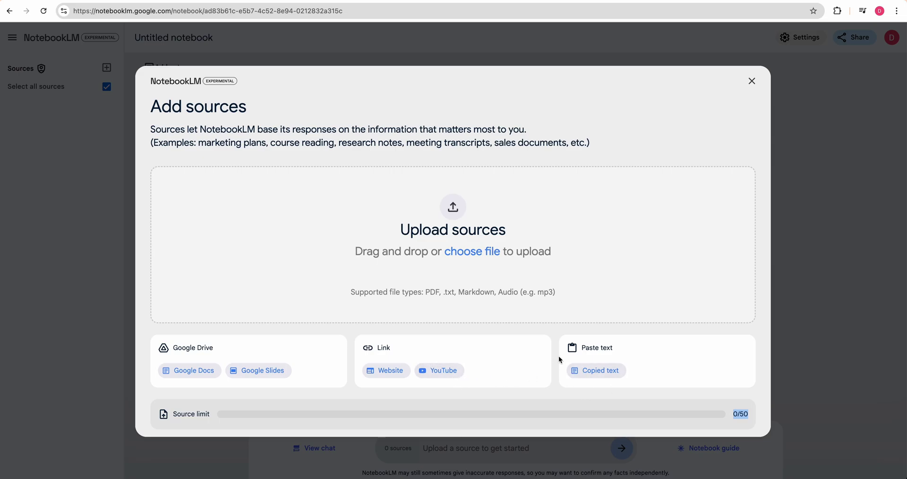
click(187, 405)
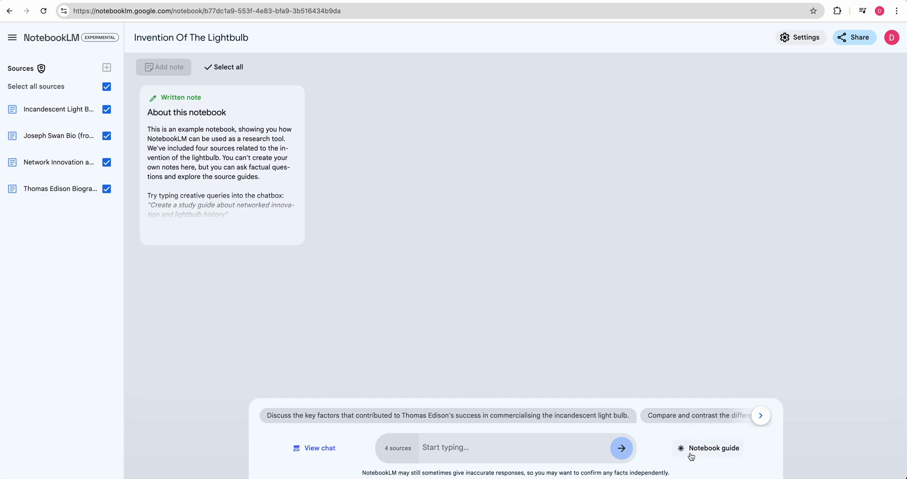
click(40, 116)
click(302, 38)
click(70, 135)
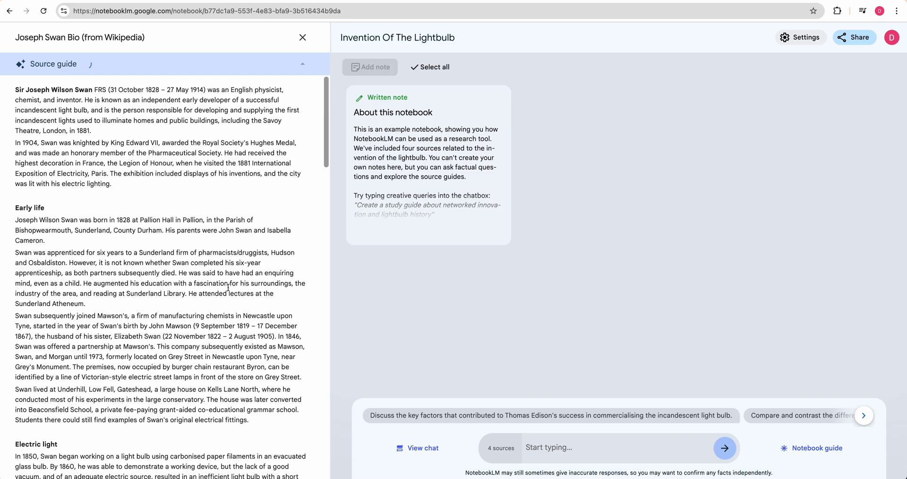
scroll(227, 285, down, 2)
scroll(223, 283, down, 5)
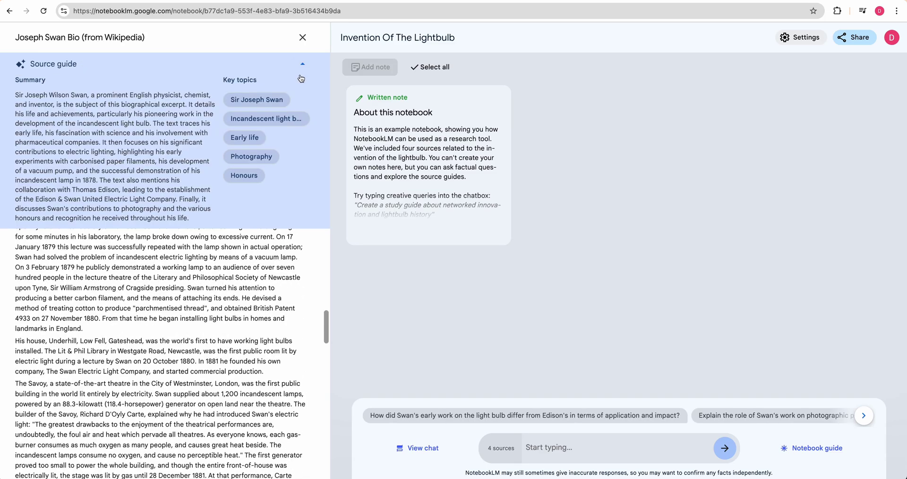
click(304, 44)
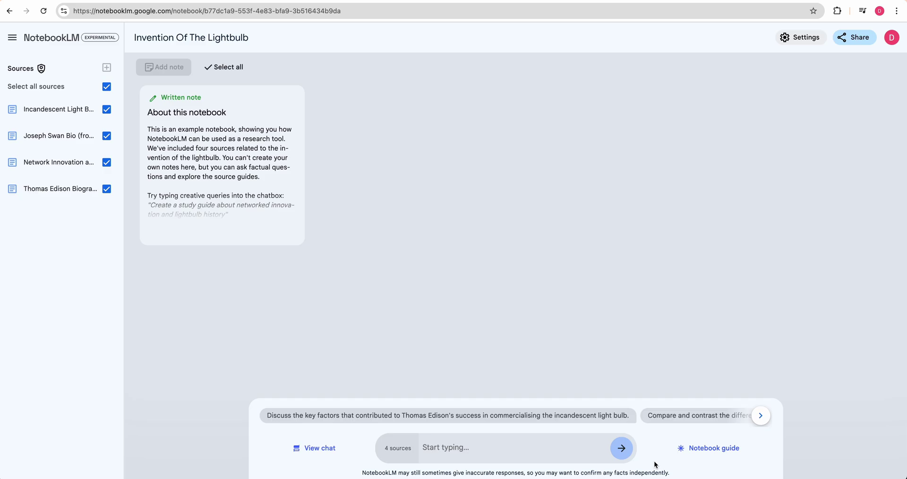
click(460, 451)
Ask the notebook 'What year was the lightbulb invented'
text(What year was the lightbulb invent)
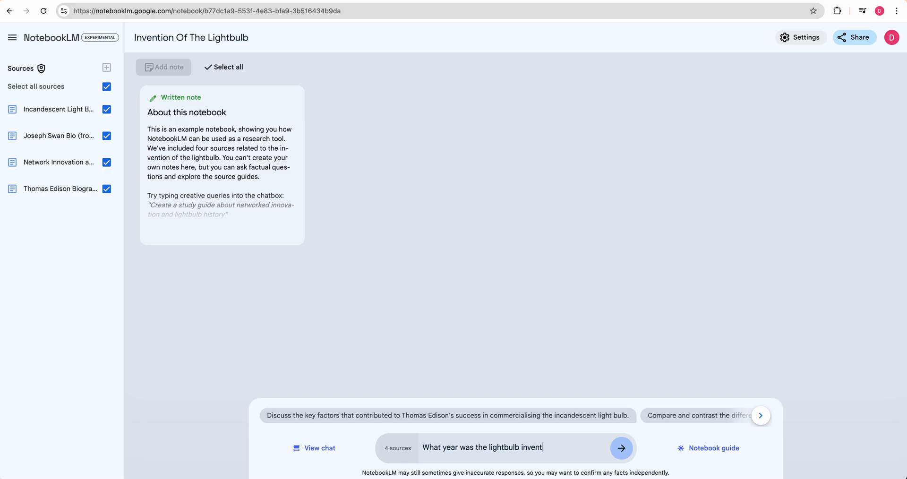
text(ed)
key(Return)
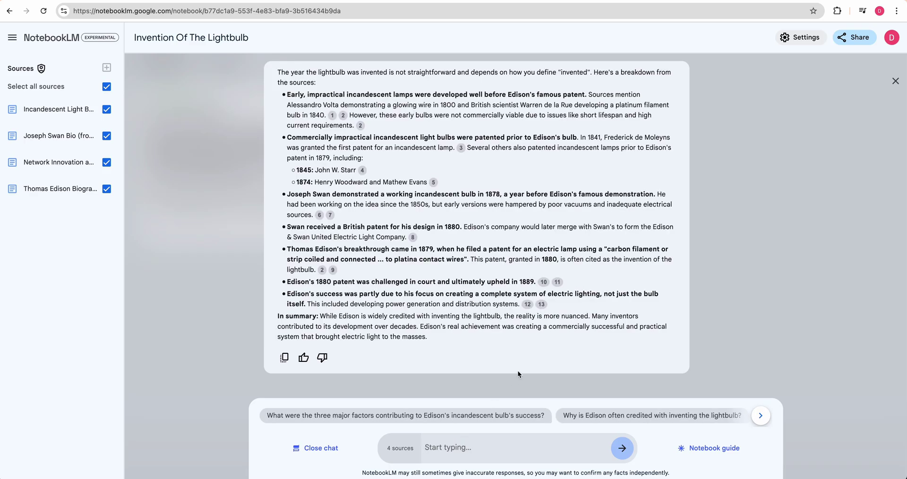
scroll(551, 328, up, 1)
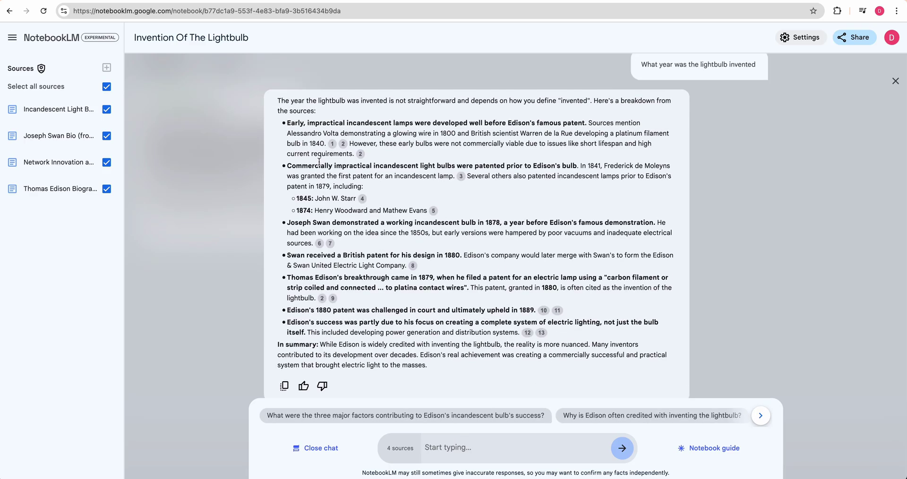
Check the sources behind citations 1 and 2, then select the full answer
click(335, 145)
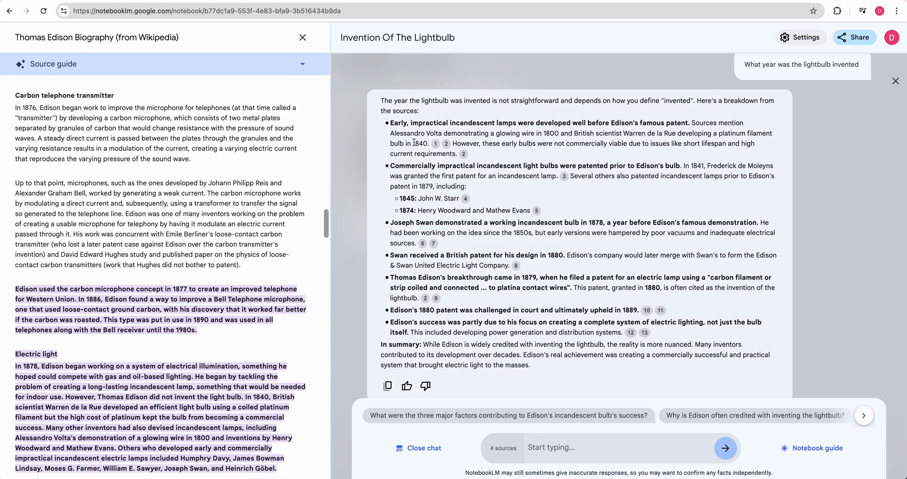
click(445, 144)
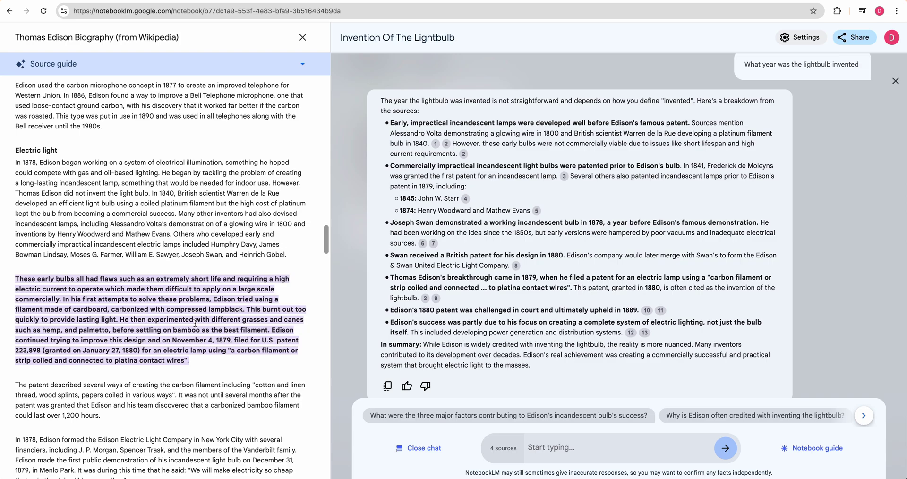
key(Escape)
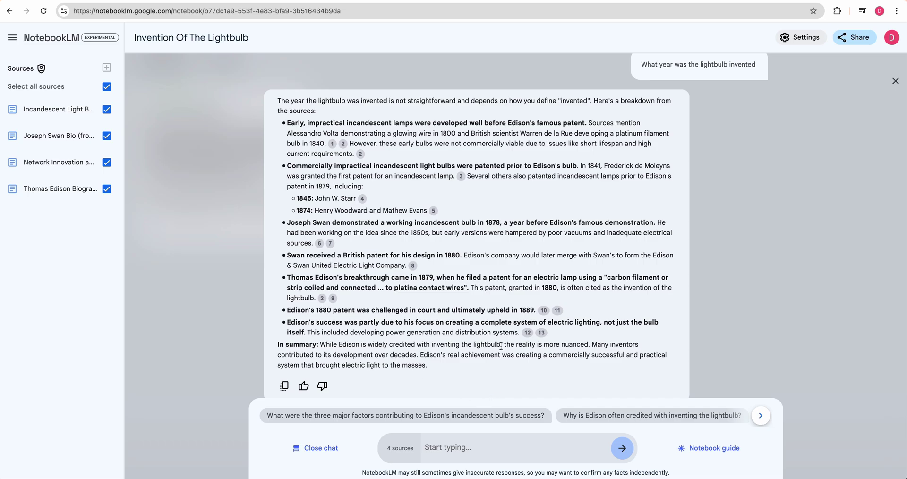
drag(529, 376, 278, 111)
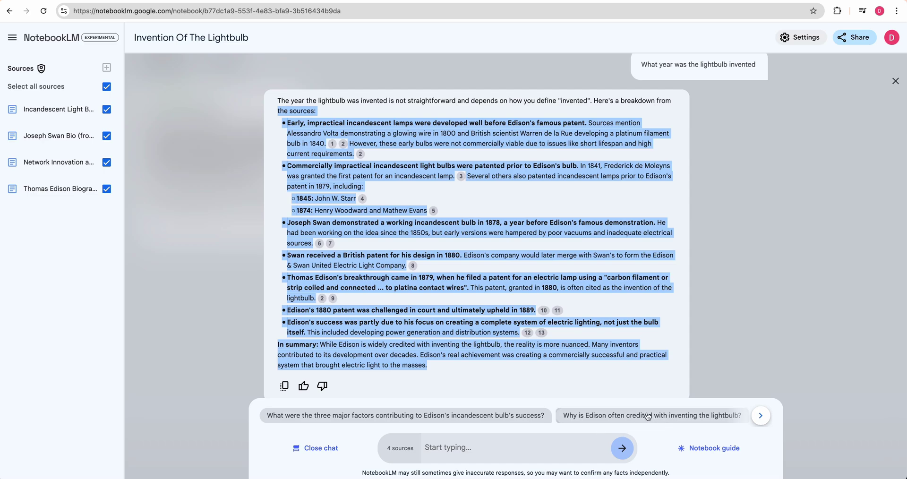
click(760, 415)
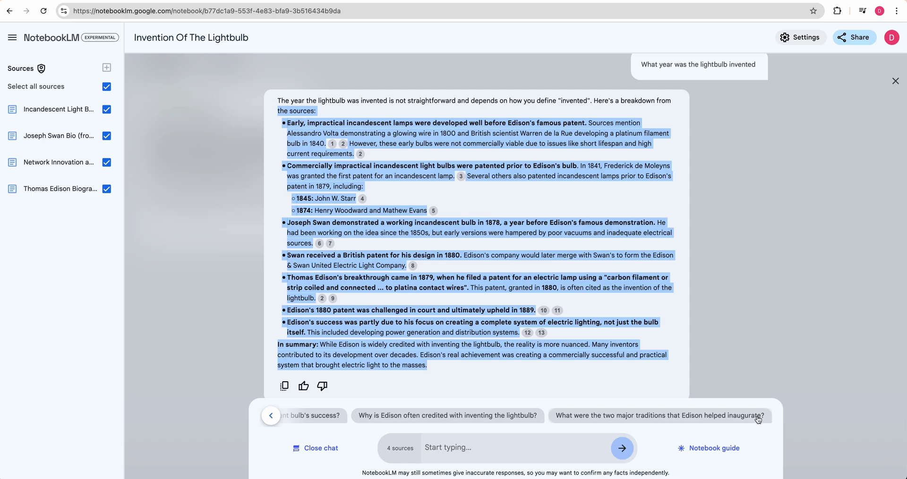
Load the Invention Of The Lightbulb audio overview (10:00) from the Notebook guide
click(685, 448)
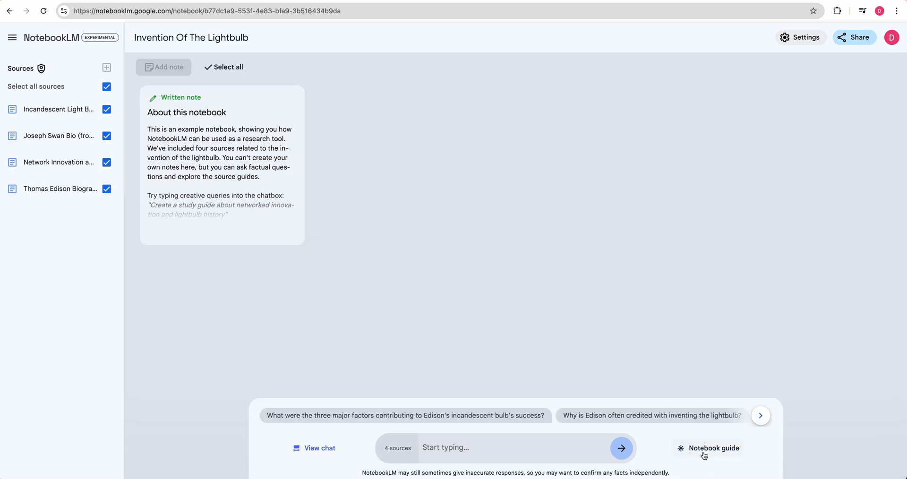
click(704, 453)
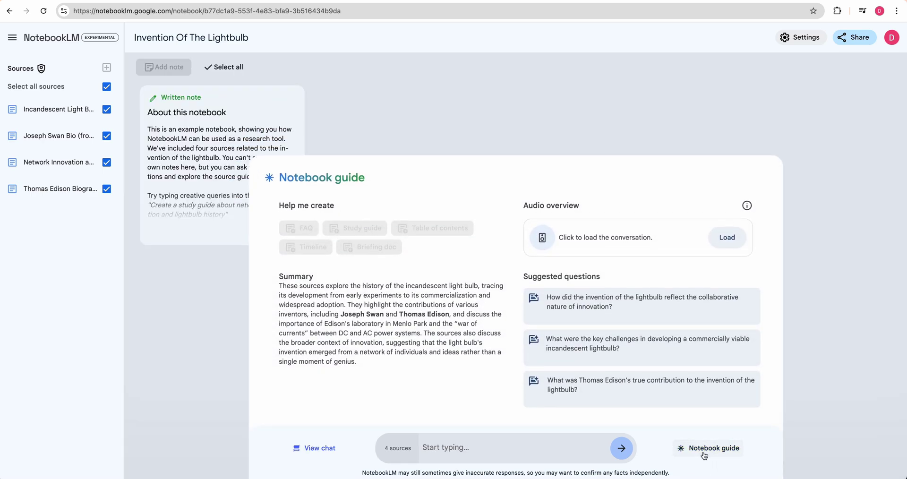
click(725, 238)
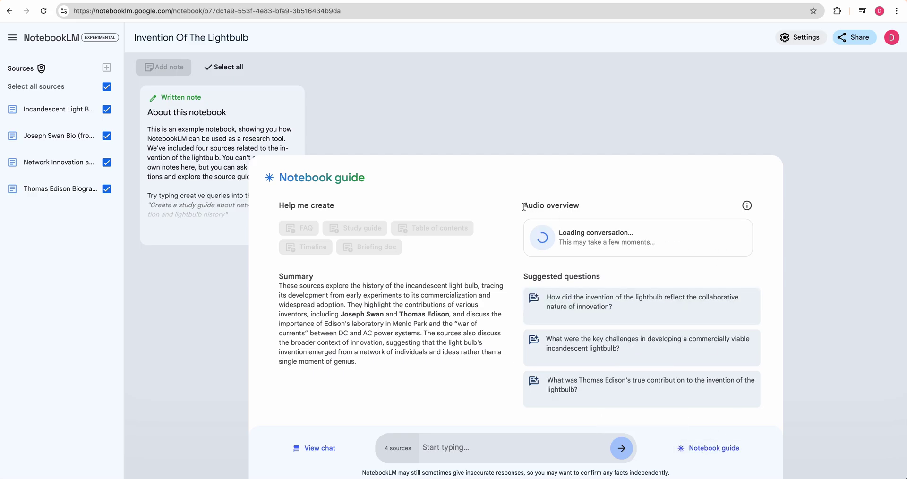
drag(522, 206, 586, 208)
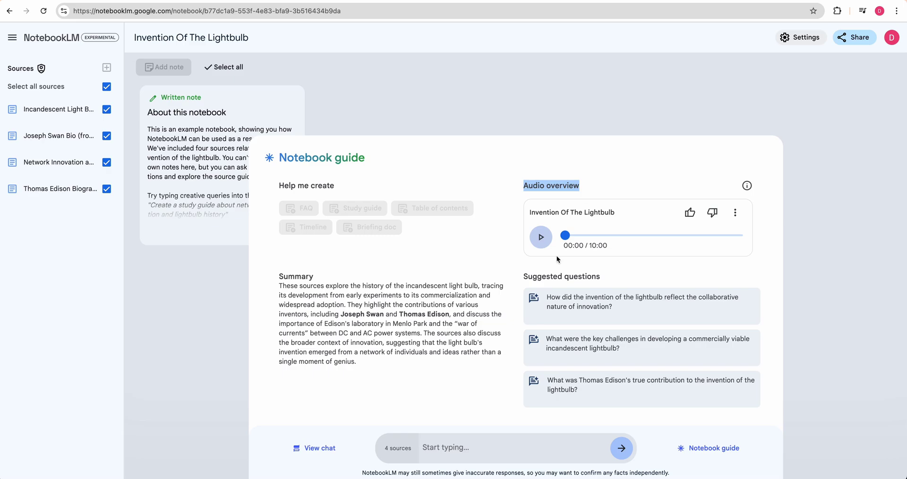
click(580, 249)
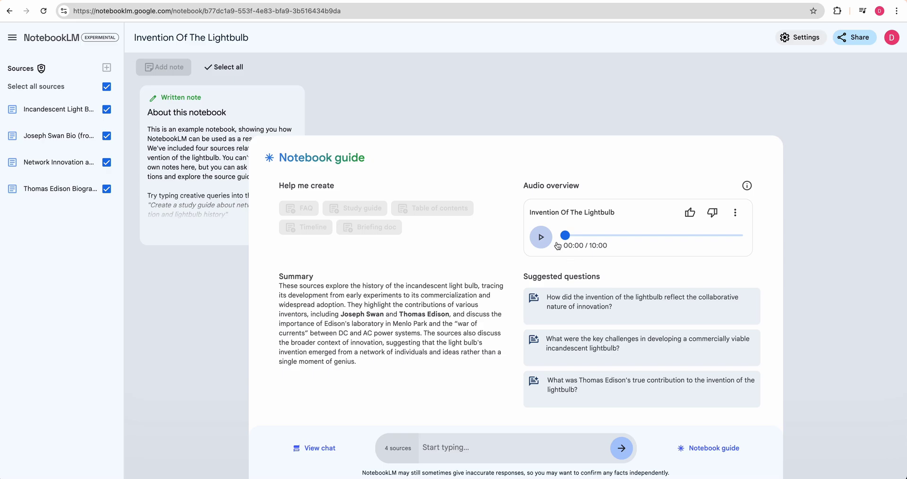
Play the audio overview up to 00:54, then pause it
click(539, 241)
click(546, 244)
Close the Notebook guide and open Illuminate's Generate a conversation page
click(833, 50)
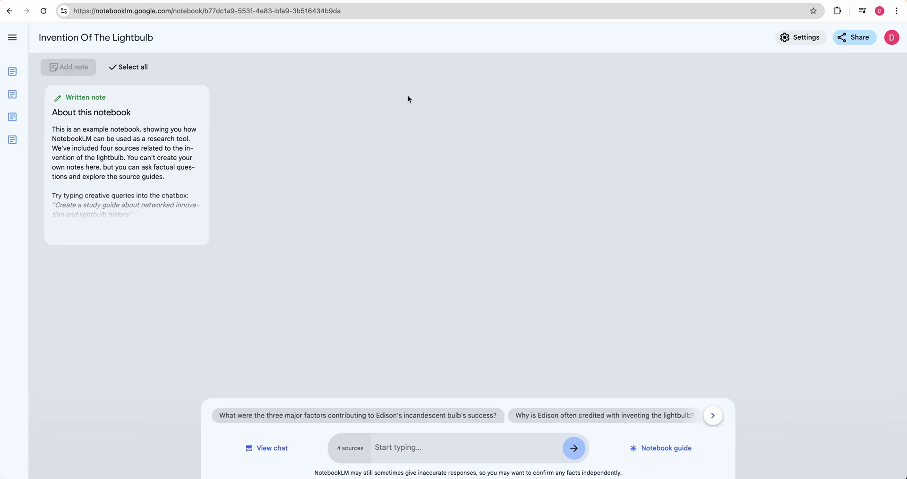
key(ctrl+Tab)
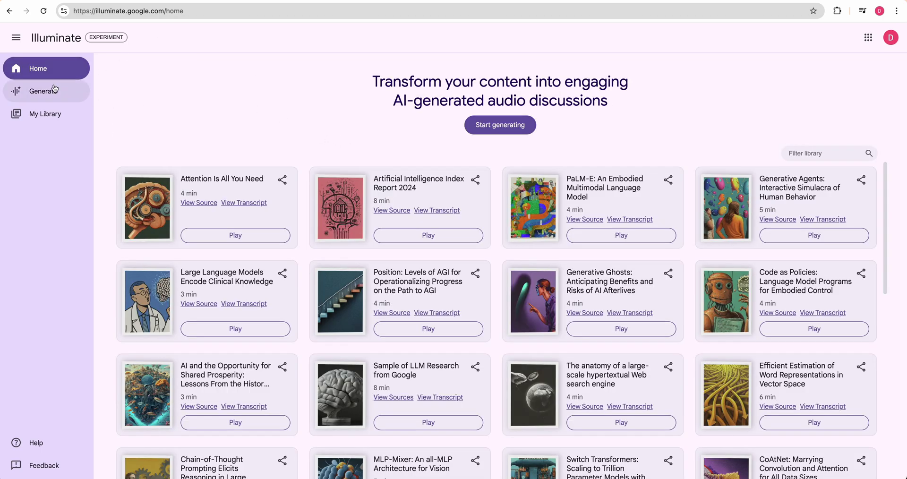
click(47, 91)
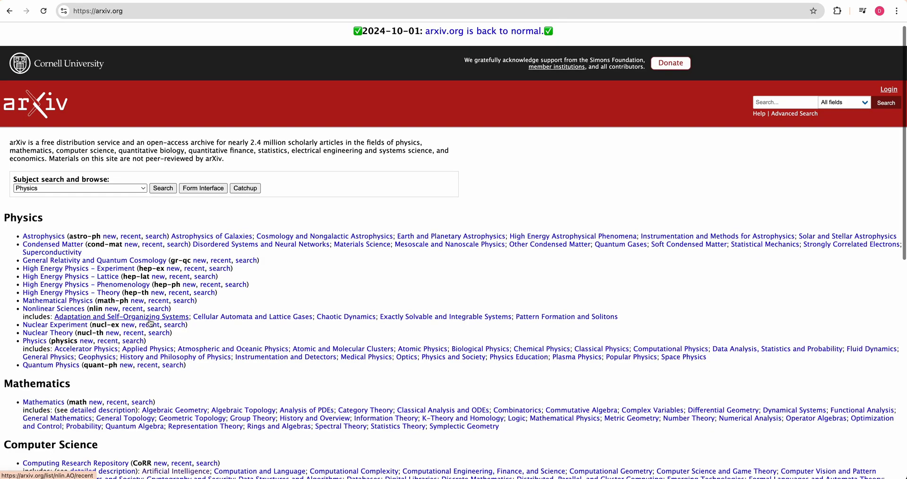
scroll(146, 359, down, 2)
Copy the BabelBench paper's arXiv PDF link (2410.00773) from the recent AI papers listing
click(177, 435)
click(135, 265)
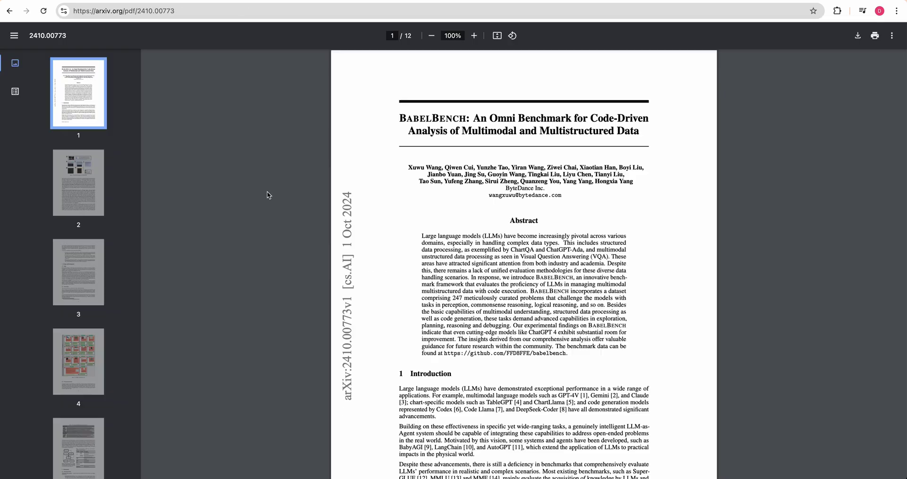
click(290, 17)
scroll(380, 174, down, 20)
scroll(380, 177, down, 4)
scroll(309, 105, up, 20)
key(ctrl+c)
key(ctrl+Tab)
click(278, 130)
Paste the arxiv.org/pdf/2410.00773 link, set the tone to casual, and generate the podcast
key(ctrl+v)
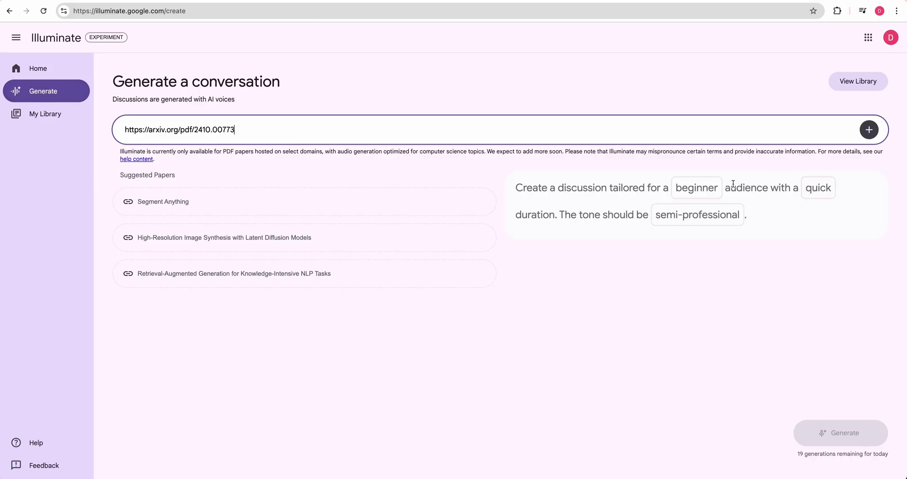
click(533, 190)
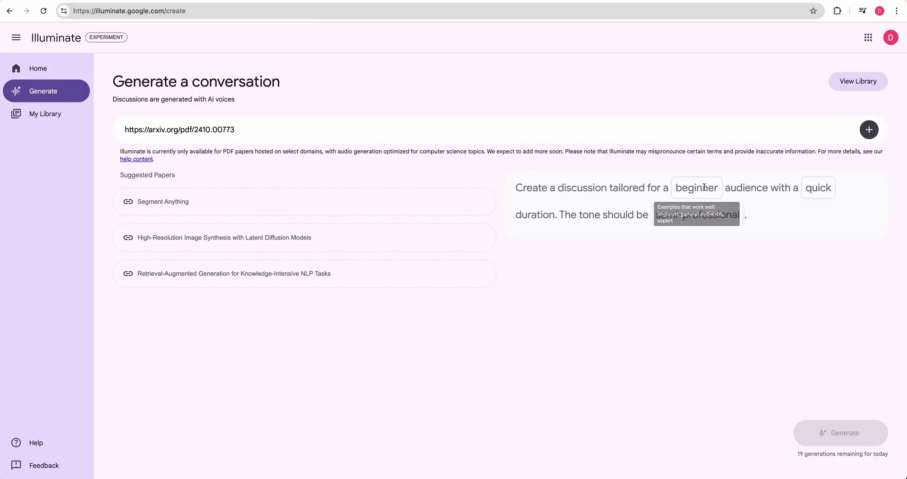
mouse_move(822, 190)
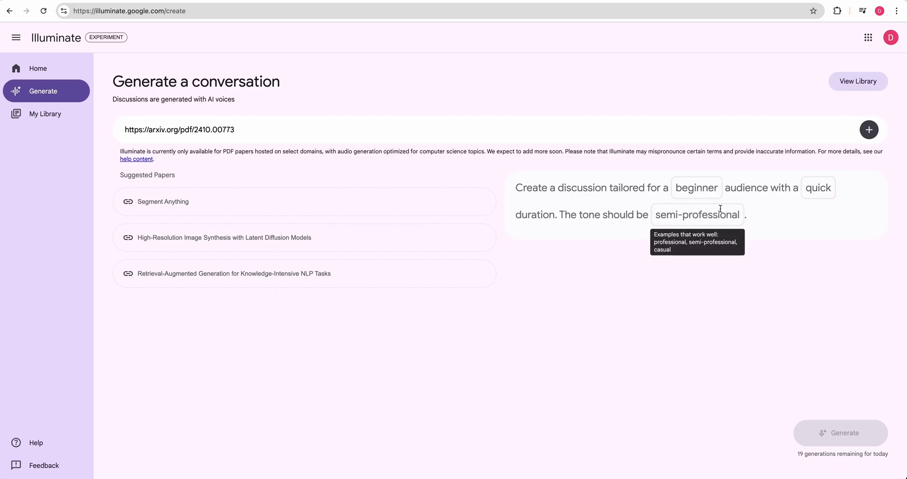
mouse_move(683, 194)
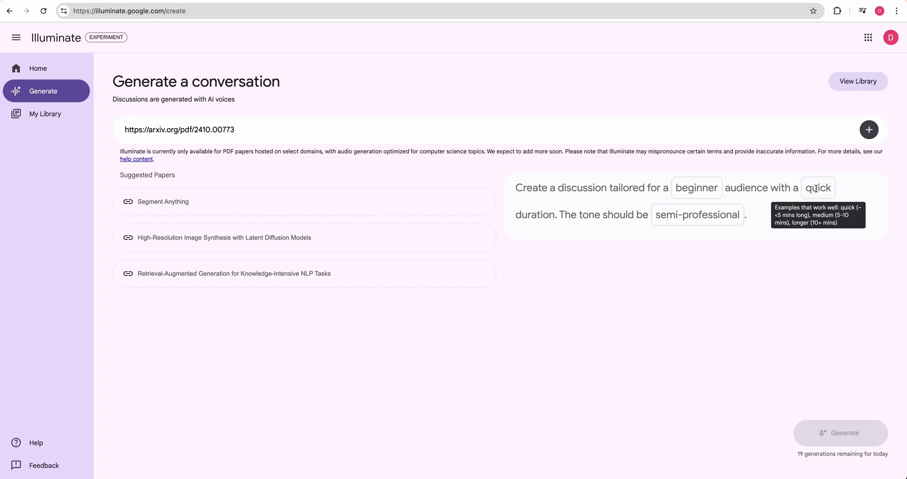
mouse_move(706, 219)
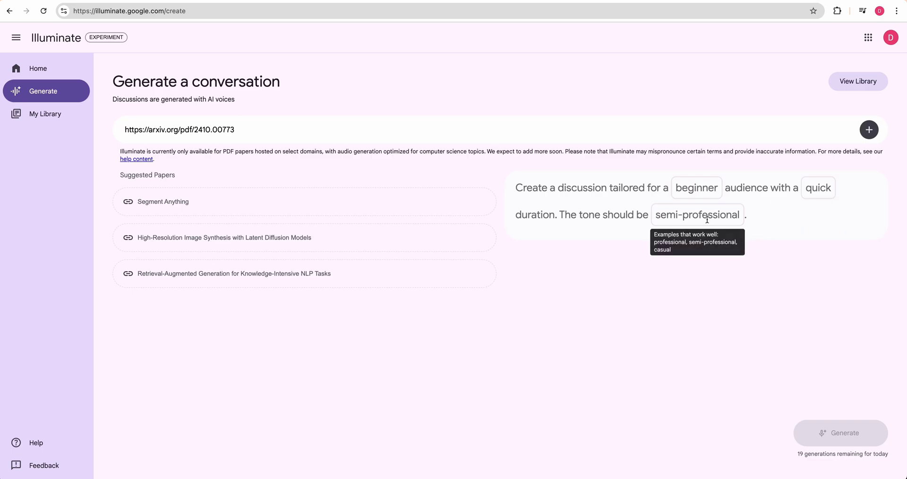
triple_click(706, 219)
text(casual)
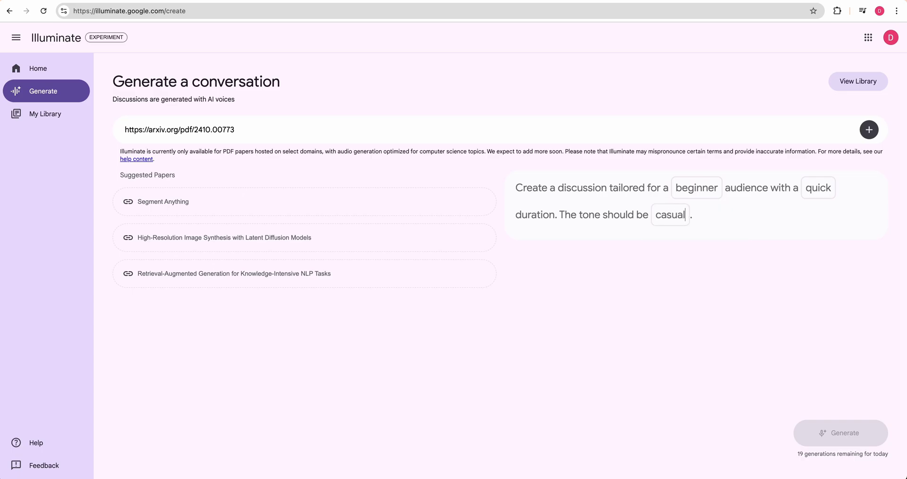
click(829, 434)
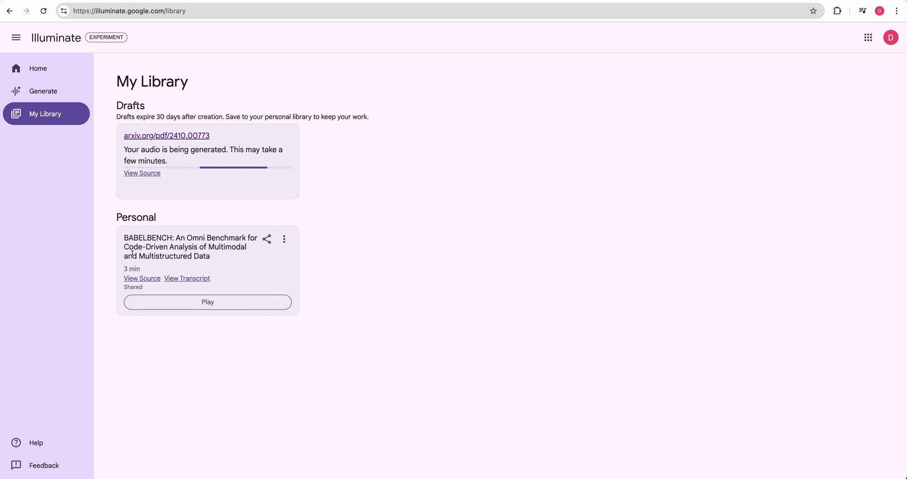
Play the existing BABELBENCH episode in My Library while the draft generates
click(161, 303)
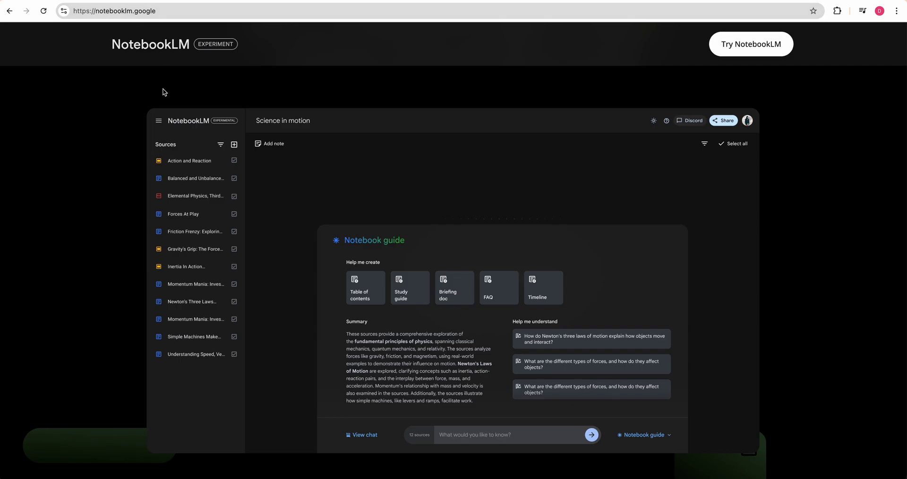
Scroll down through the NotebookLM landing page and back up toward the top
scroll(163, 92, down, 8)
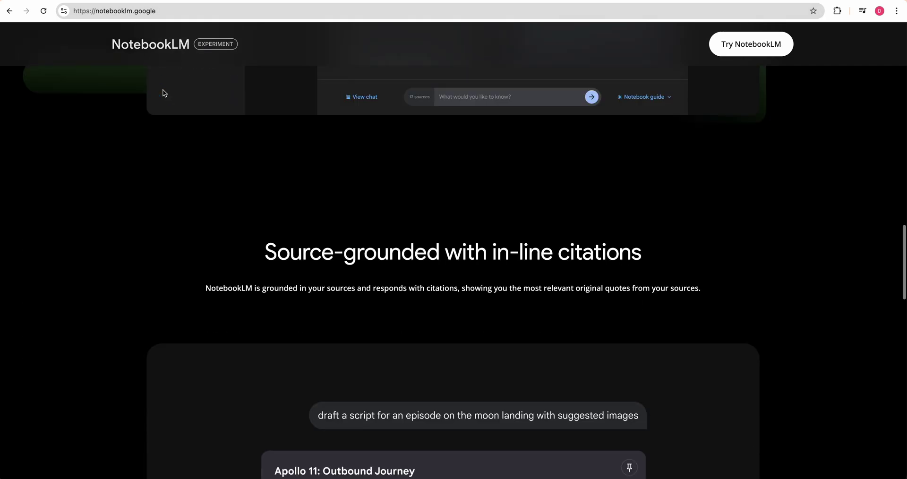
scroll(163, 94, up, 3)
scroll(162, 95, down, 1)
scroll(163, 95, down, 4)
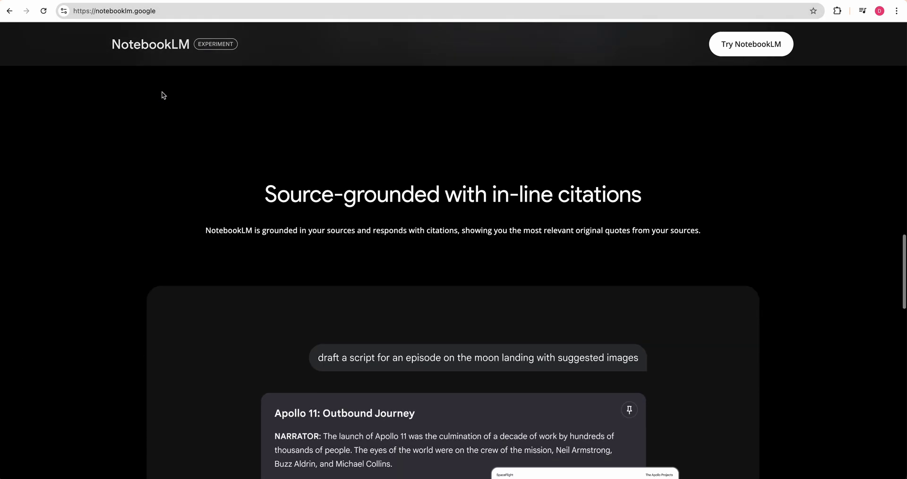
scroll(163, 95, down, 4)
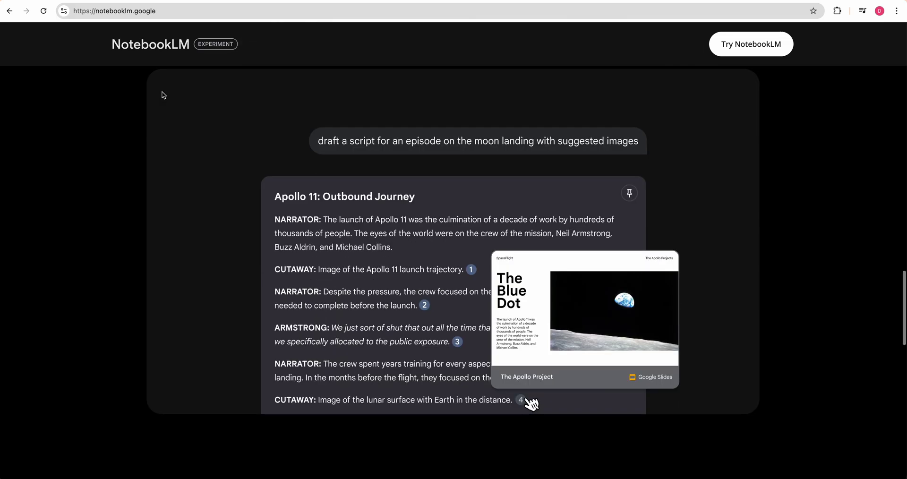
scroll(163, 95, down, 5)
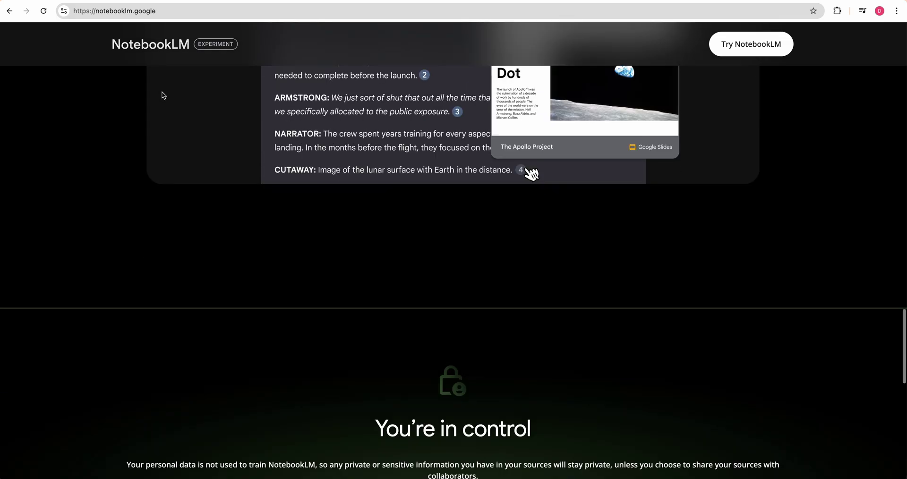
scroll(163, 95, down, 3)
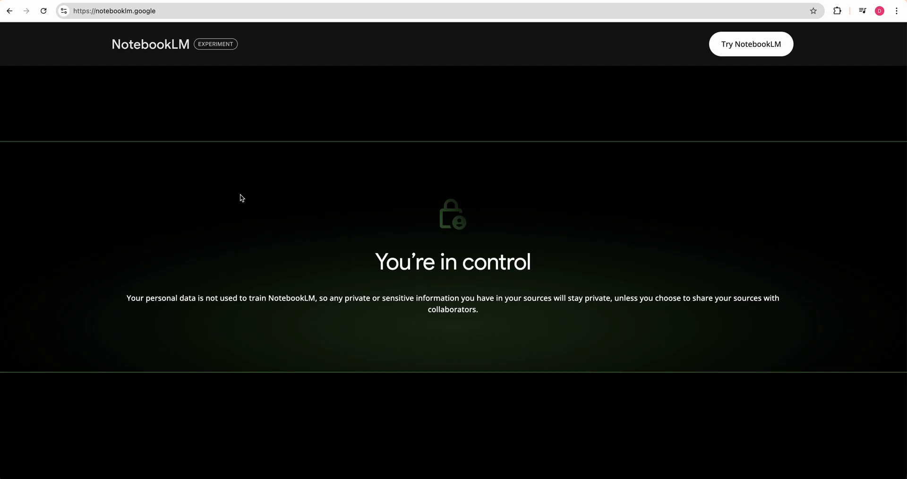
scroll(240, 197, down, 1)
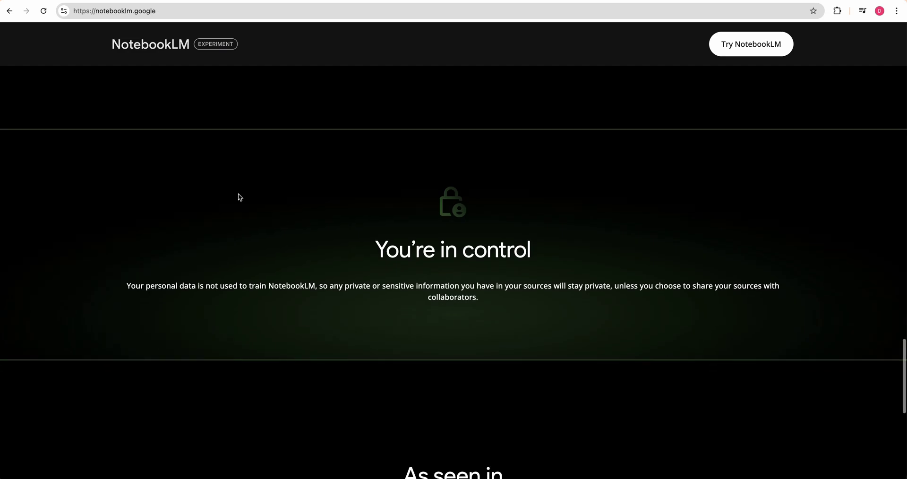
scroll(236, 198, down, 4)
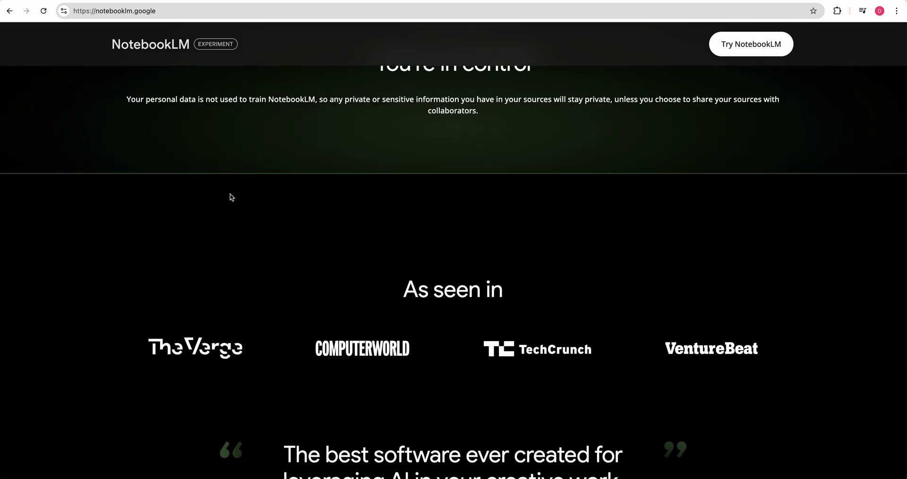
scroll(239, 197, up, 3)
scroll(239, 196, down, 2)
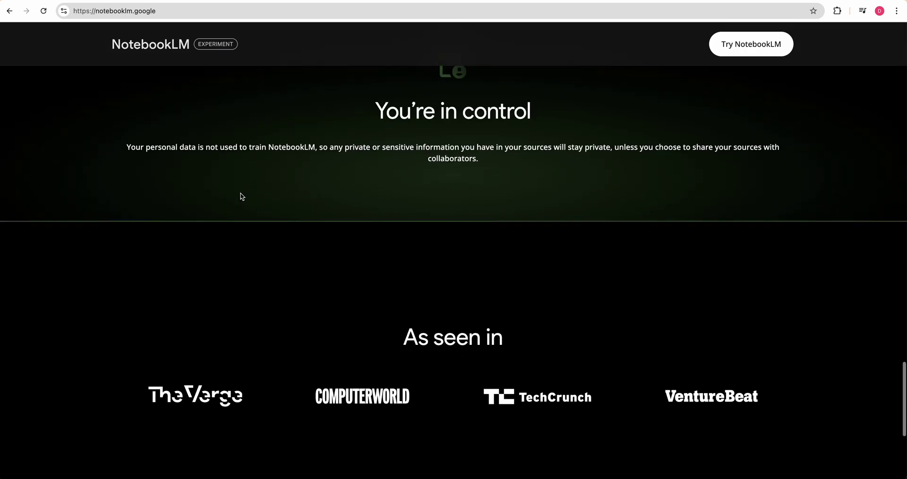
scroll(242, 196, down, 2)
scroll(242, 197, down, 3)
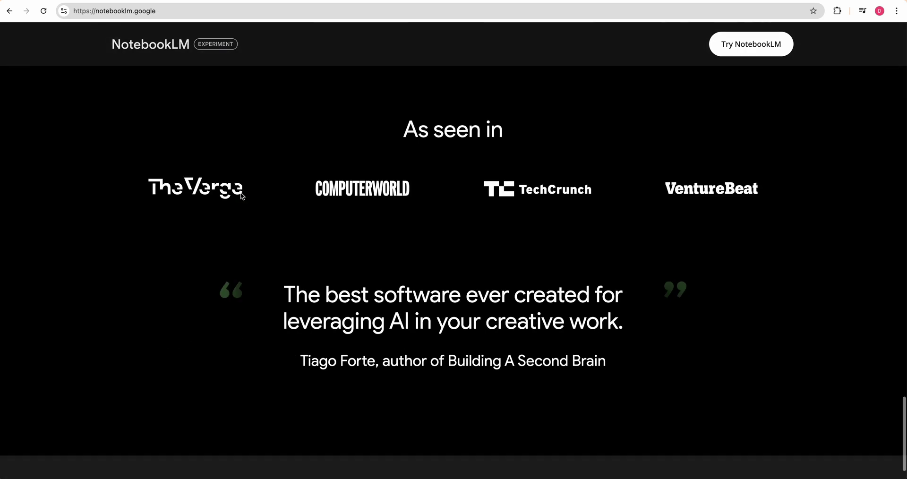
scroll(242, 196, down, 1)
scroll(242, 197, up, 15)
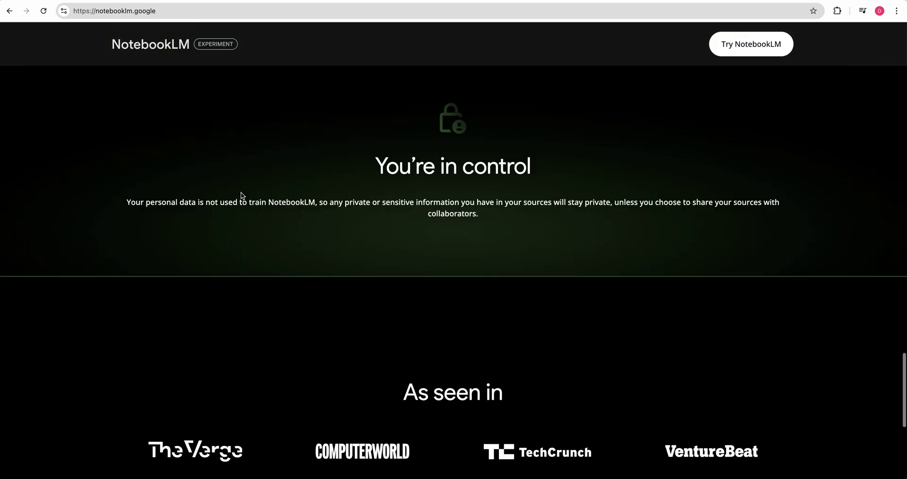
scroll(240, 195, up, 15)
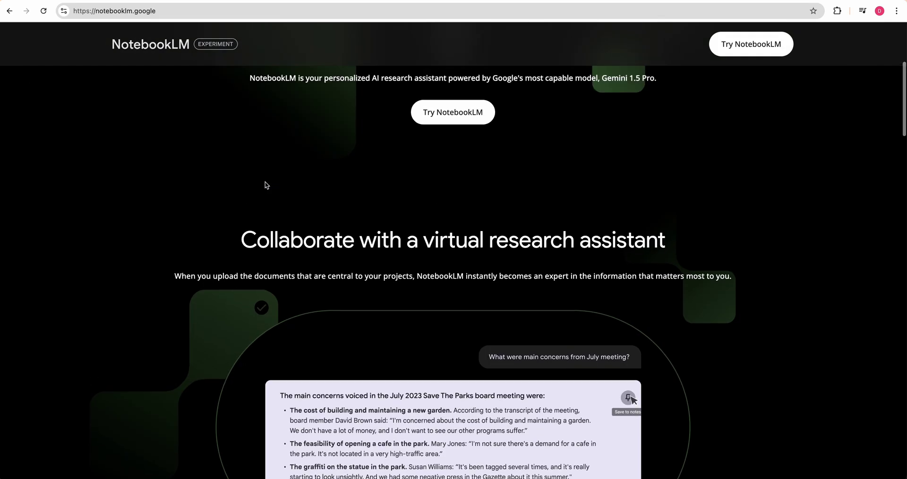